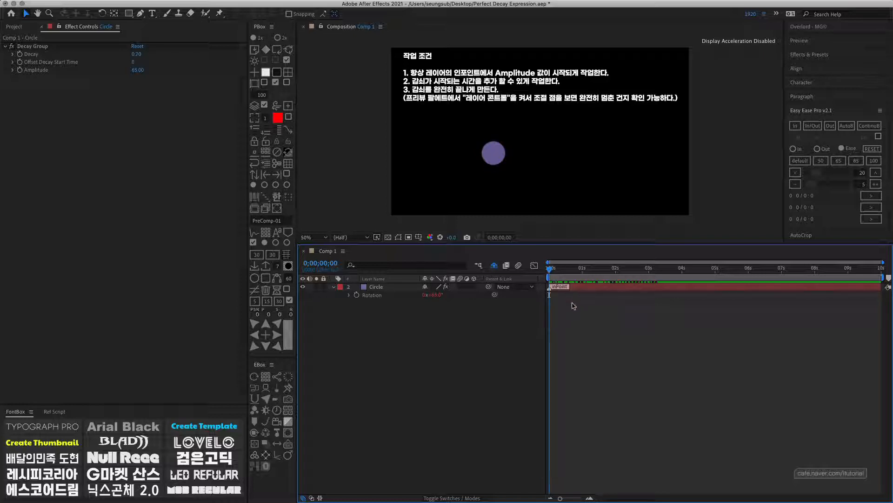
Preview and scrub the Circle layer's decaying swing from its in-point at 0;00;00;00.
{"action": "left_click", "coordinate": [561, 291]}
{"action": "left_click", "coordinate": [565, 304]}
{"action": "left_click_drag", "start_coordinate": [563, 271], "coordinate": [549, 270]}
{"action": "key", "text": "space"}
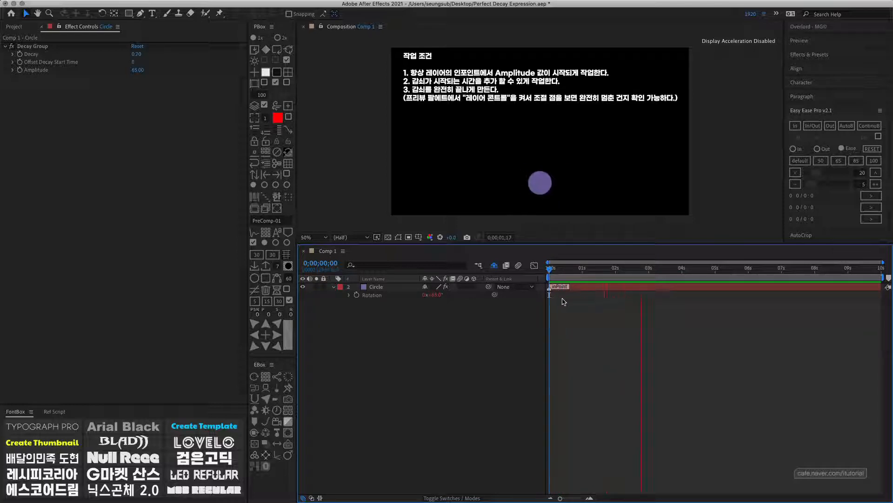
{"action": "key", "text": "space"}
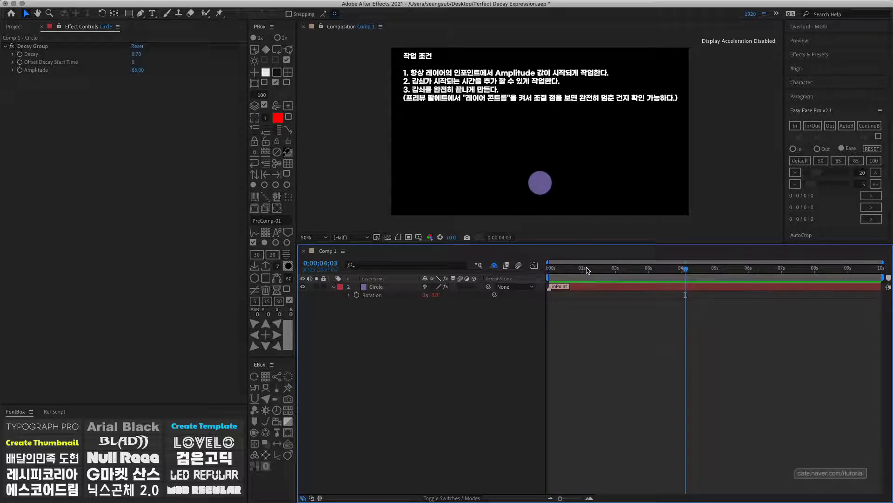
{"action": "left_click_drag", "start_coordinate": [589, 272], "coordinate": [533, 265]}
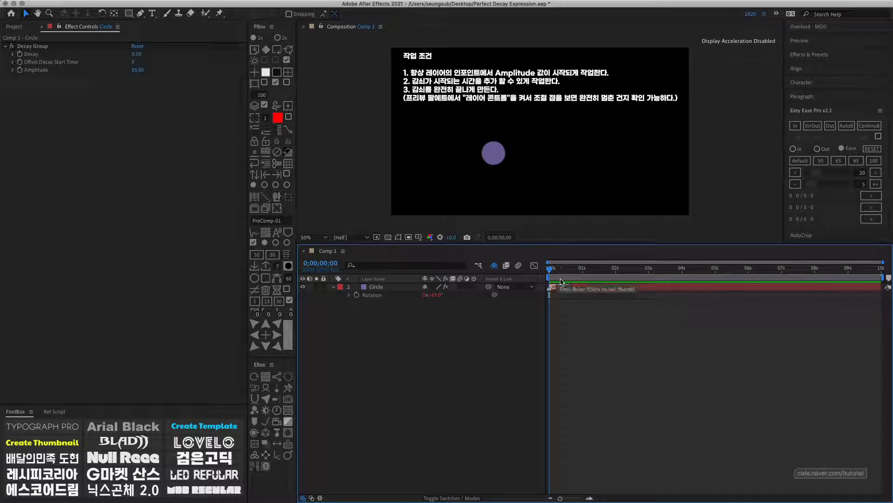
{"action": "left_click_drag", "start_coordinate": [560, 274], "coordinate": [572, 275]}
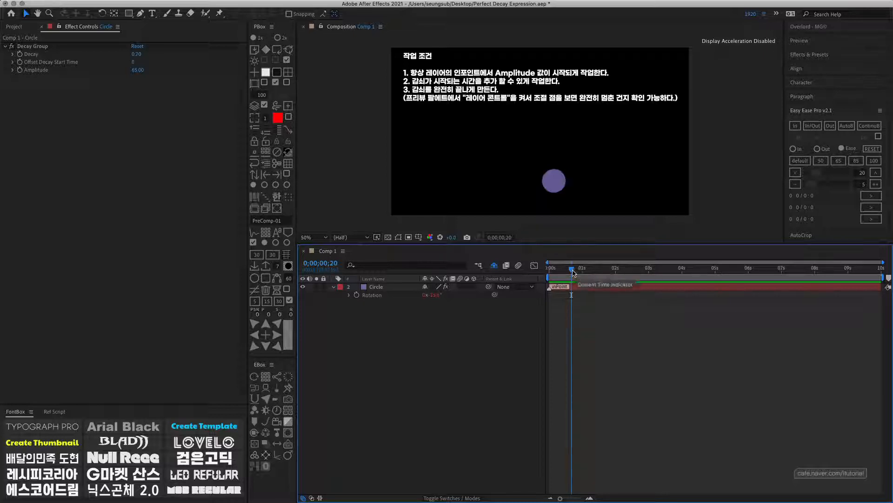
{"action": "left_click_drag", "start_coordinate": [571, 269], "coordinate": [554, 284]}
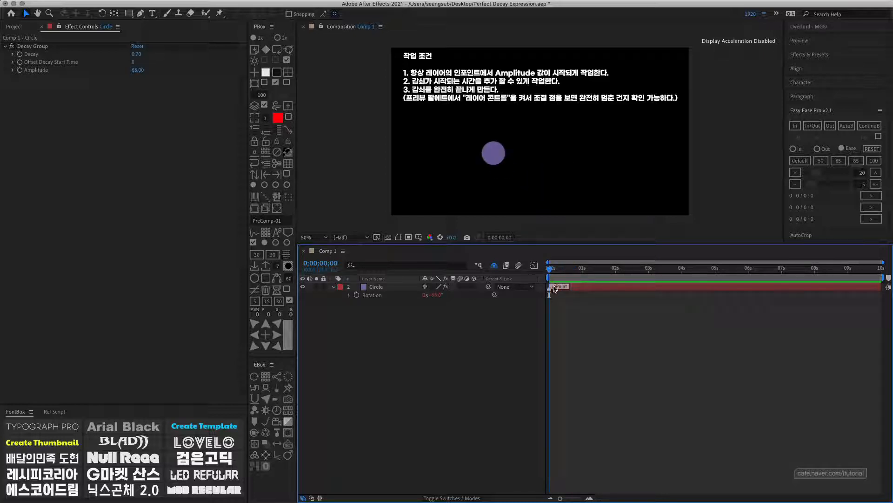
{"action": "key", "text": "space"}
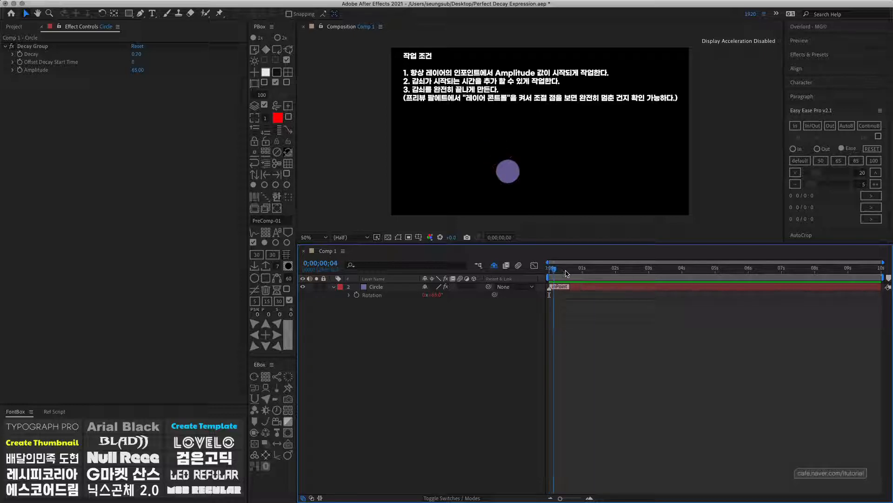
{"action": "key", "text": "space"}
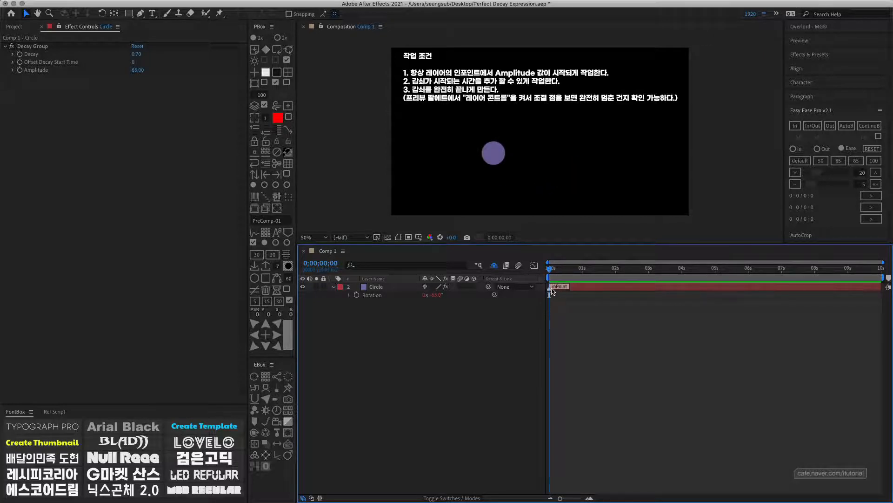
{"action": "left_click_drag", "start_coordinate": [575, 271], "coordinate": [536, 266]}
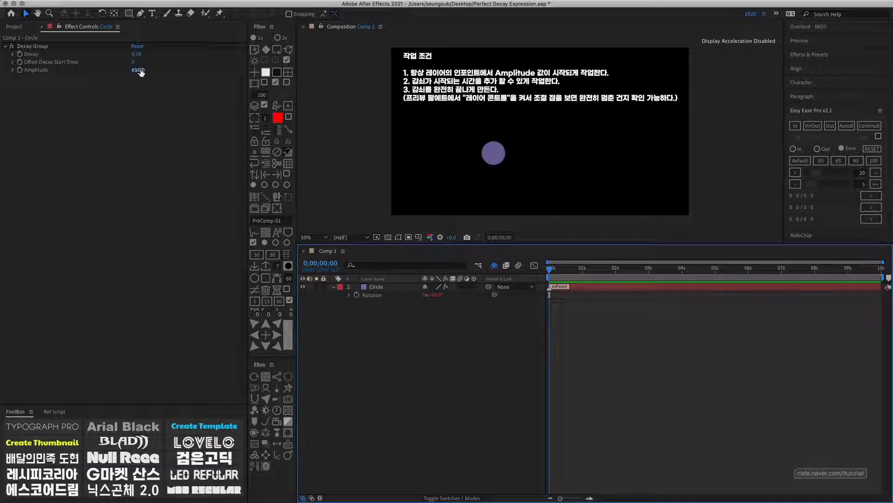
Set the Decay Group's Amplitude to 56 and move the Circle layer to start at 0;00;01;14.
{"action": "left_click_drag", "start_coordinate": [136, 70], "coordinate": [139, 78]}
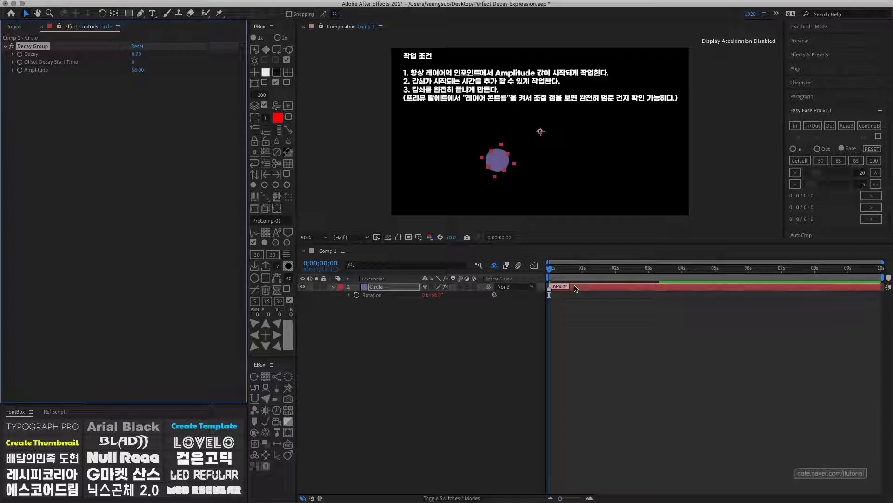
{"action": "left_click_drag", "start_coordinate": [576, 288], "coordinate": [599, 285]}
{"action": "left_click", "coordinate": [598, 268]}
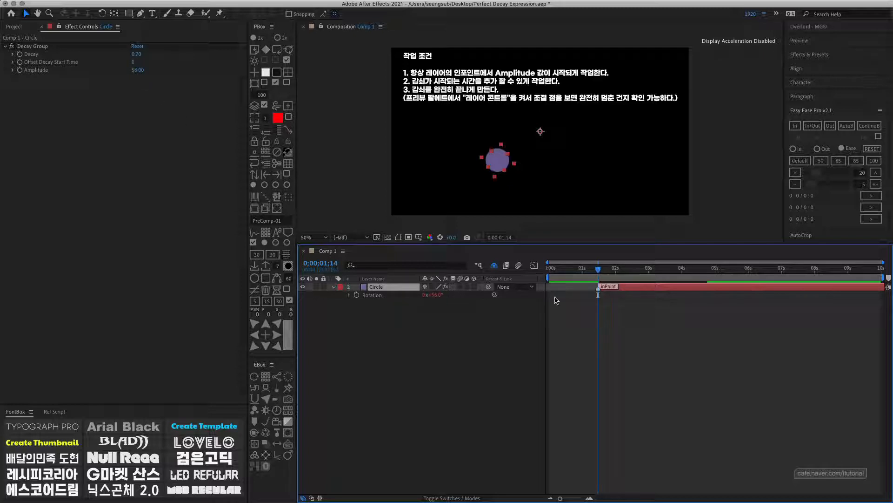
Move the Circle layer to start at 0;00;02;06 and preview its swing from that in-point.
{"action": "left_click_drag", "start_coordinate": [629, 289], "coordinate": [652, 288]}
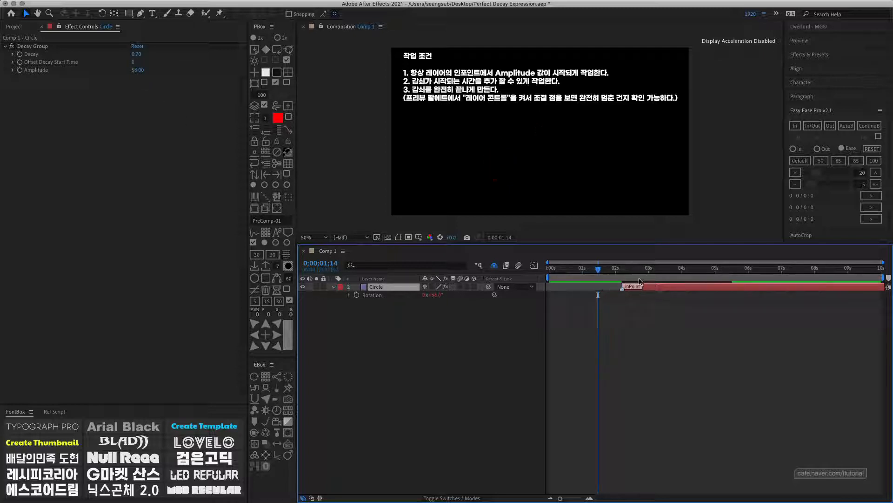
{"action": "key", "text": "i"}
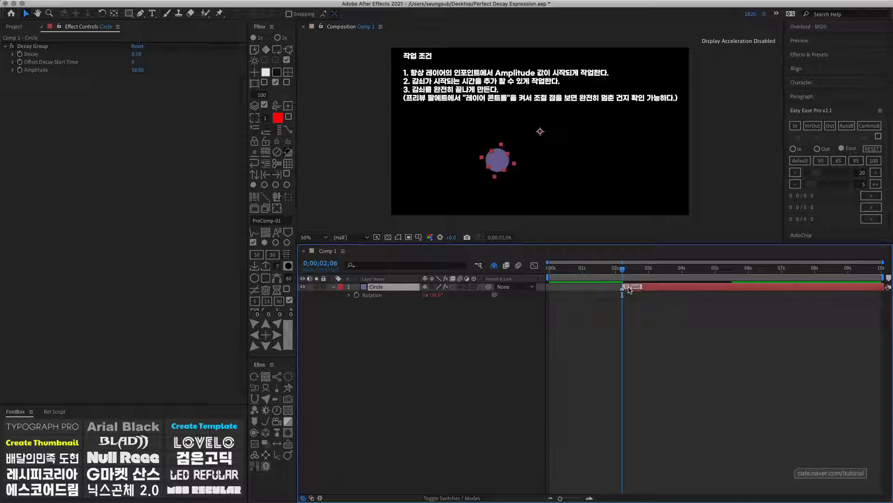
{"action": "key", "text": "space"}
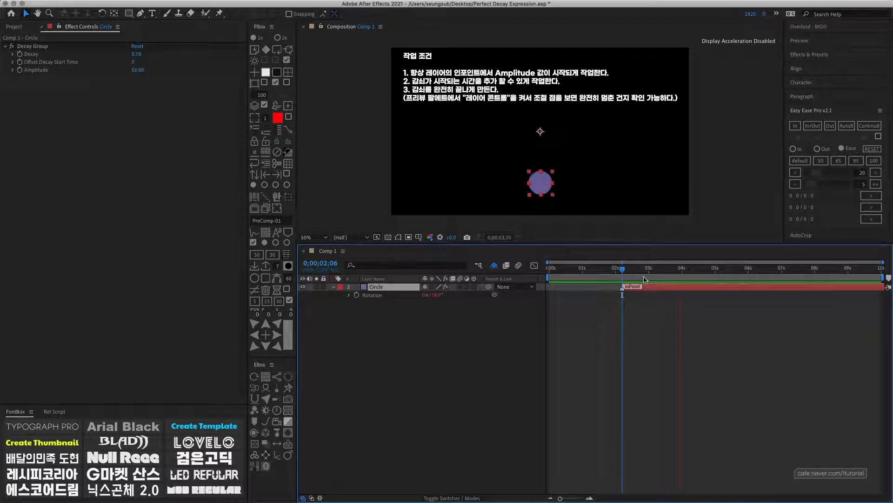
{"action": "key", "text": "space"}
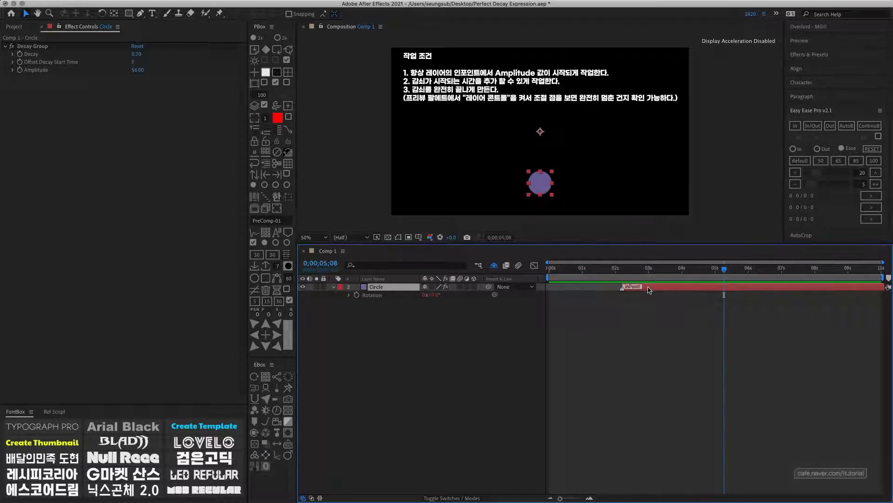
Move the Circle layer to start at 0;00;01;09 and show its Rotation curve in the Graph Editor.
{"action": "mouse_move", "coordinate": [650, 289]}
{"action": "left_mouse_down"}
{"action": "mouse_move", "coordinate": [614, 294]}
{"action": "mouse_move", "coordinate": [620, 289]}
{"action": "left_mouse_up"}
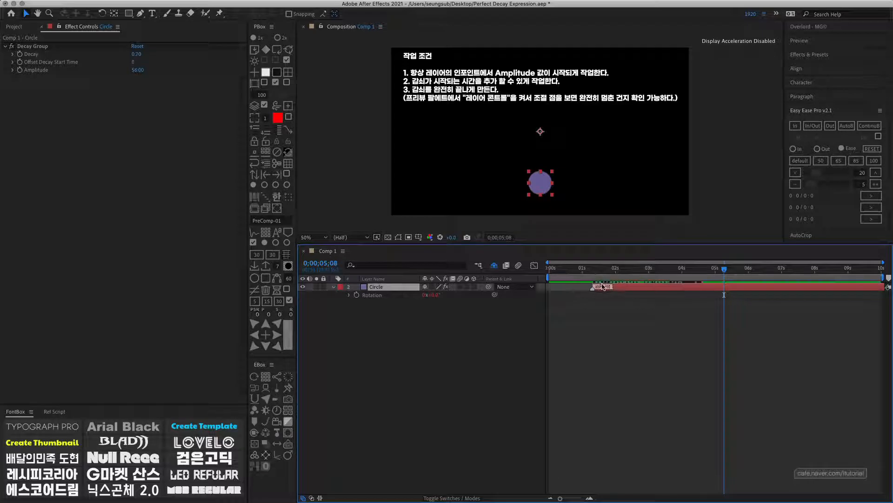
{"action": "key", "text": "i"}
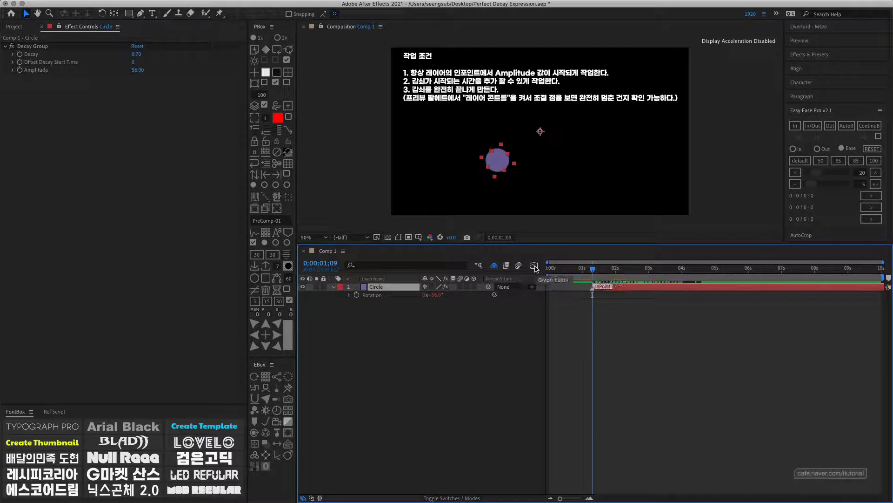
{"action": "left_click", "coordinate": [535, 266]}
{"action": "left_click", "coordinate": [377, 298]}
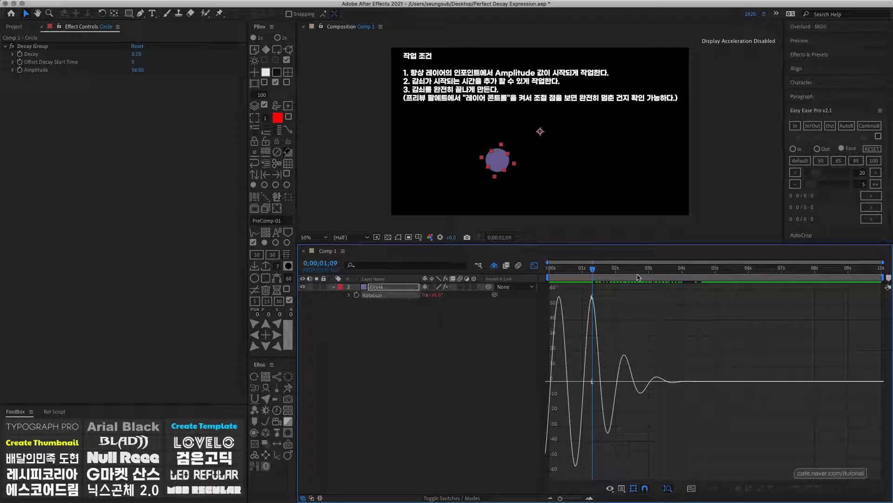
Play part of the swing and return the current time to the layer's in-point at 0;00;01;09.
{"action": "key", "text": "space"}
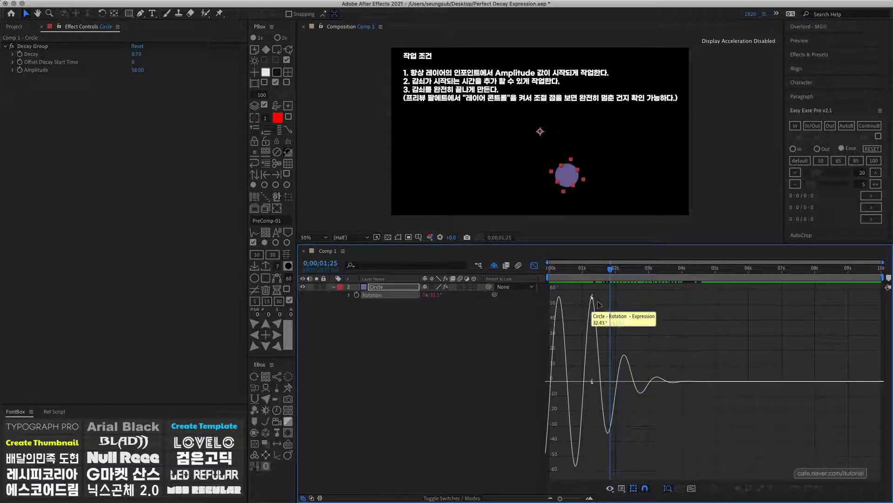
{"action": "left_click", "coordinate": [589, 272]}
{"action": "left_click_drag", "start_coordinate": [589, 272], "coordinate": [592, 272]}
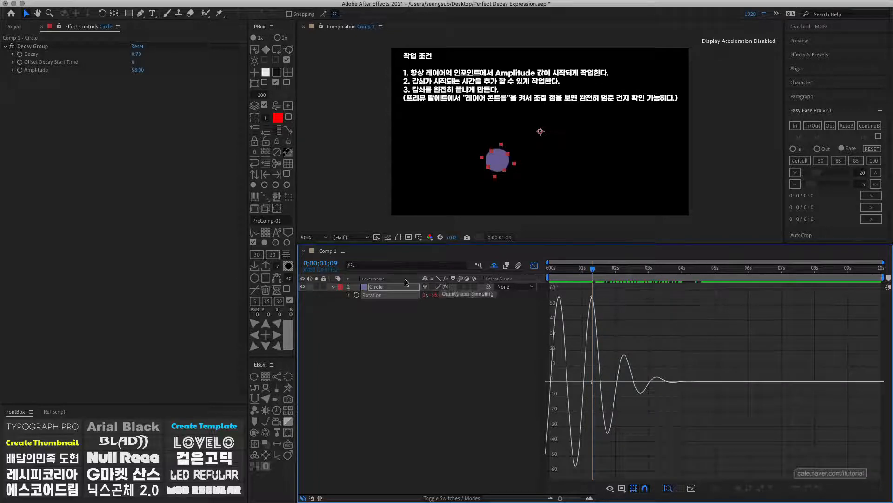
Shift the Circle layer 15 frames later to start at 0;00;01;24 and set the Decay Group's Amplitude to 69.
{"action": "left_click", "coordinate": [267, 301]}
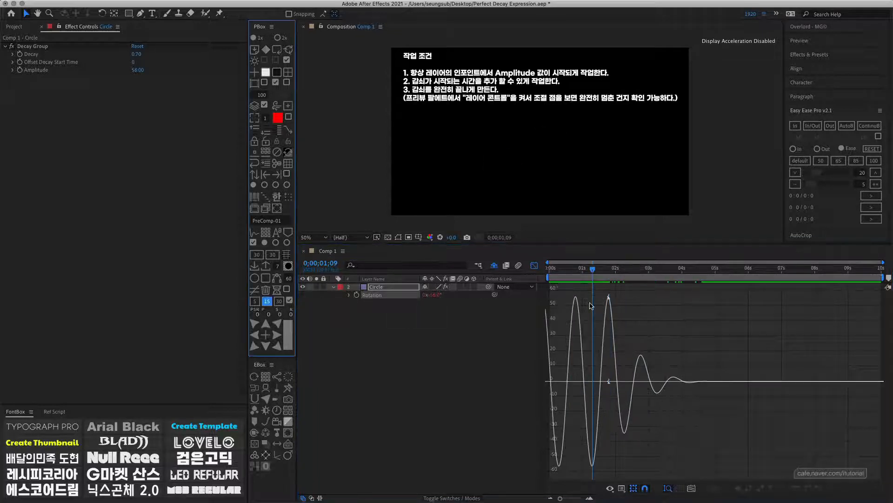
{"action": "left_click", "coordinate": [608, 269]}
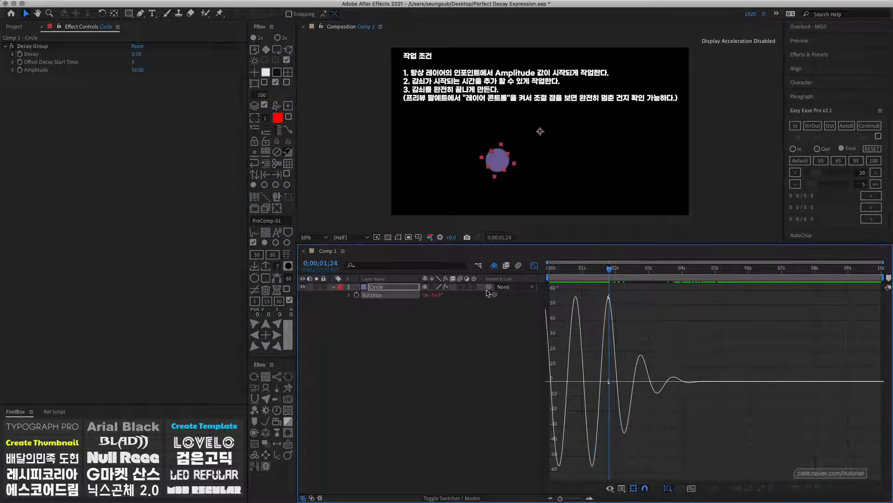
{"action": "left_click_drag", "start_coordinate": [137, 70], "coordinate": [141, 70]}
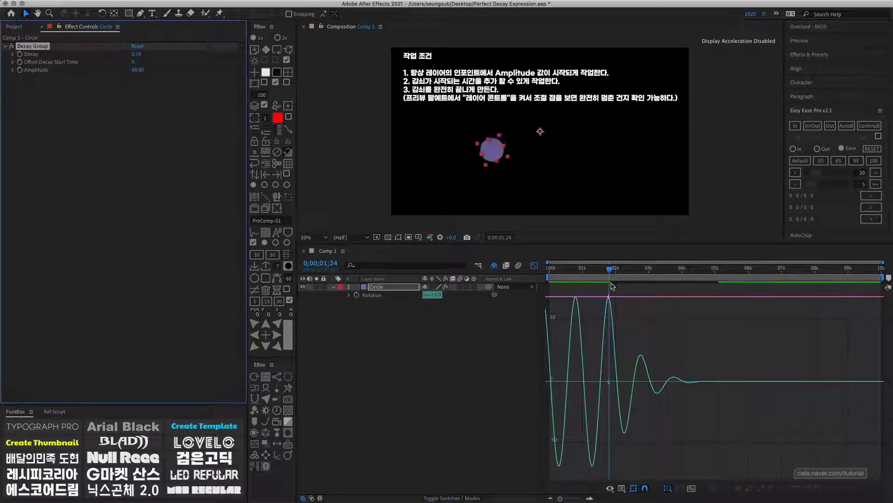
Preview the swing from the in-point at 0;00;01;24 and compare the rotation curve's peak with the Amplitude line in the graph.
{"action": "mouse_move", "coordinate": [611, 271]}
{"action": "left_mouse_down"}
{"action": "mouse_move", "coordinate": [618, 271]}
{"action": "mouse_move", "coordinate": [608, 273]}
{"action": "left_mouse_up"}
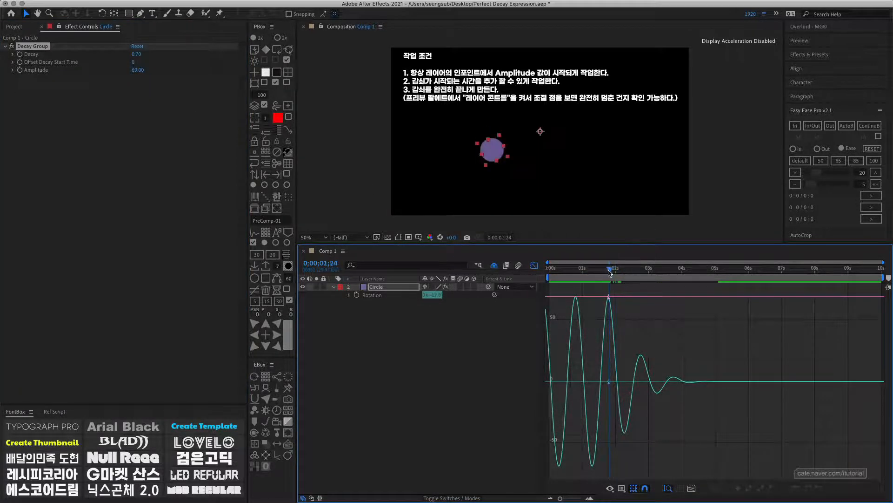
{"action": "key", "text": "space"}
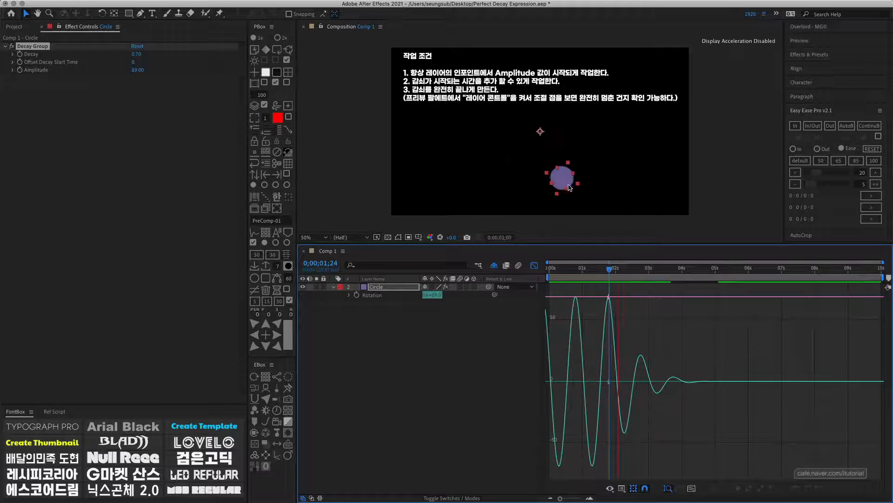
{"action": "key", "text": "space"}
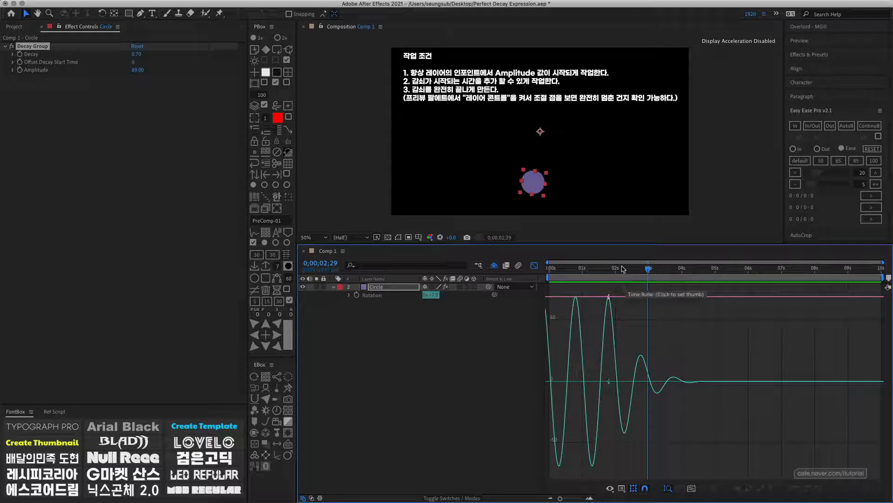
{"action": "left_click_drag", "start_coordinate": [622, 269], "coordinate": [609, 269]}
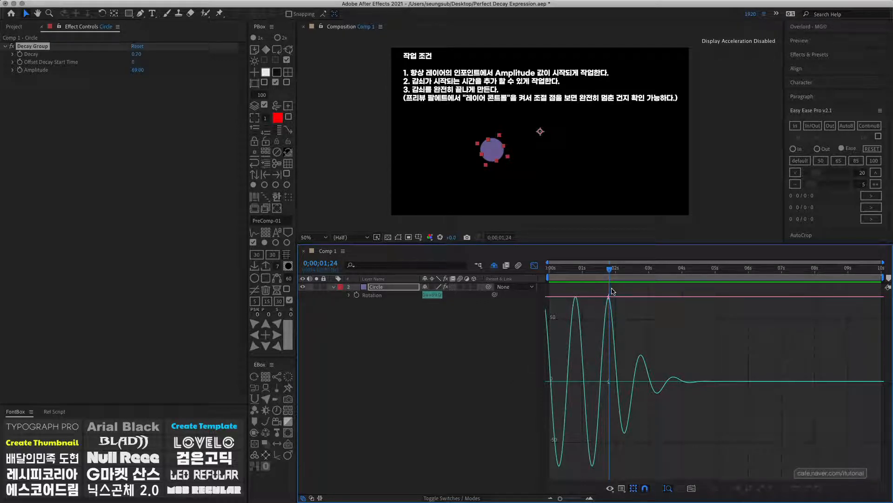
{"action": "mouse_move", "coordinate": [658, 298]}
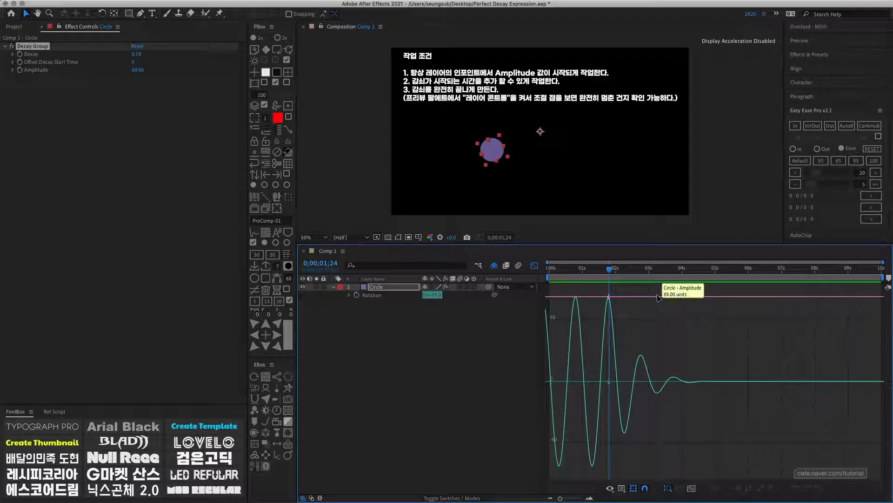
{"action": "mouse_move", "coordinate": [612, 328]}
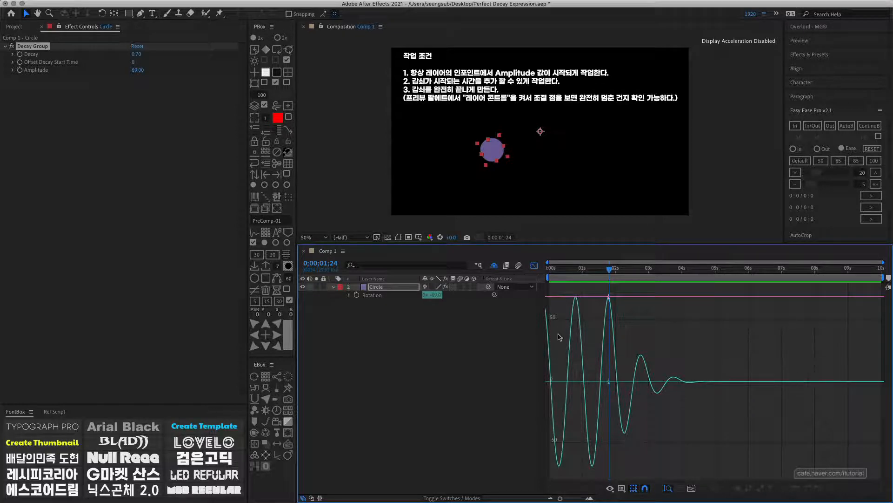
Set the Offset Decay Start Time to 3 and preview the start of the decay from 0;00;04;23.
{"action": "left_click", "coordinate": [134, 62]}
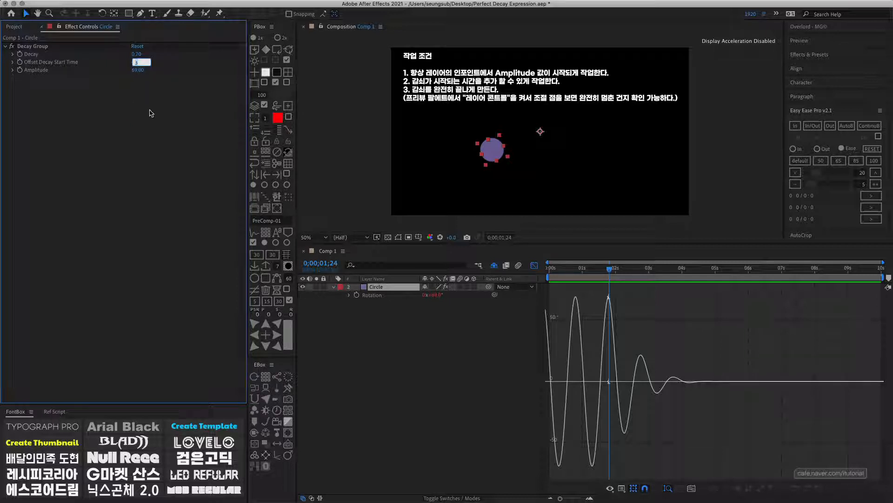
{"action": "key", "text": "Return"}
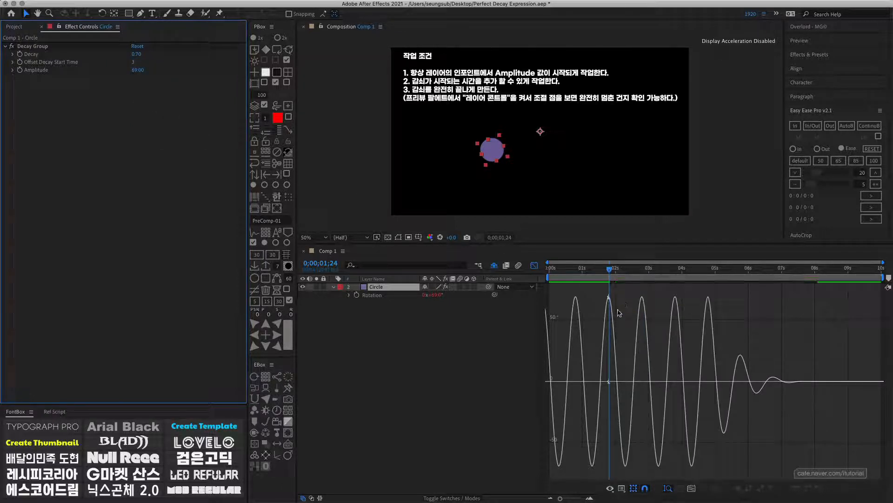
{"action": "left_click_drag", "start_coordinate": [610, 270], "coordinate": [707, 271]}
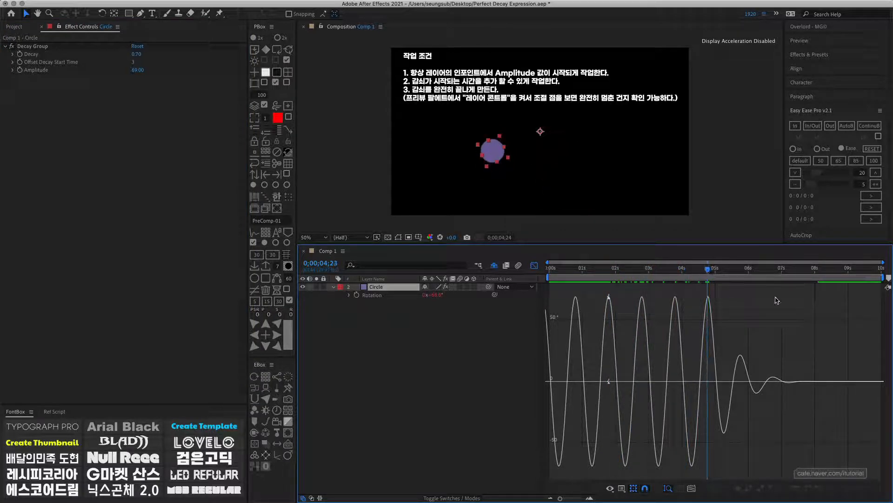
{"action": "key", "text": "space"}
{"action": "key", "text": "space"}
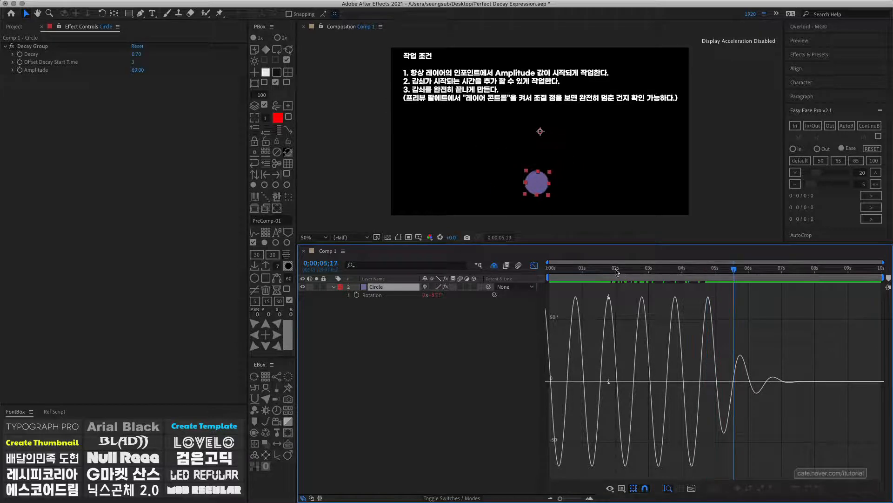
Play the animation from 0;00;01;05 through the constant swing and the delayed decay.
{"action": "left_click_drag", "start_coordinate": [603, 271], "coordinate": [586, 280]}
{"action": "key", "text": "space"}
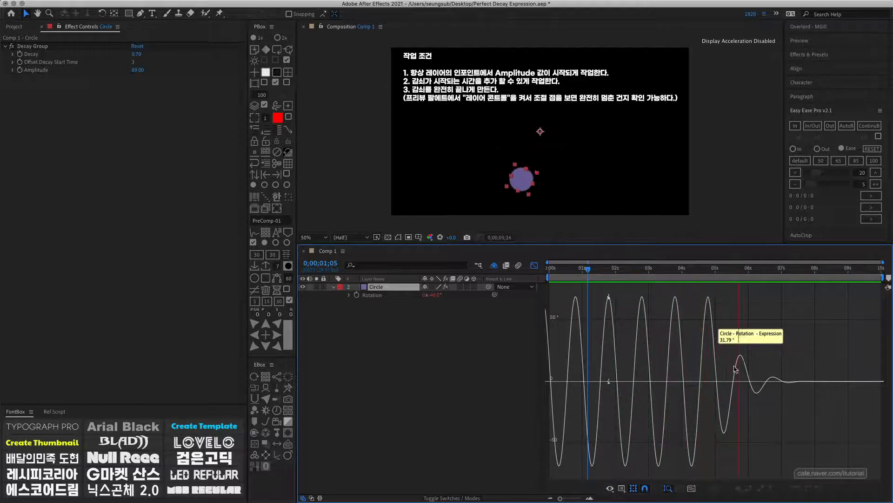
{"action": "key", "text": "space"}
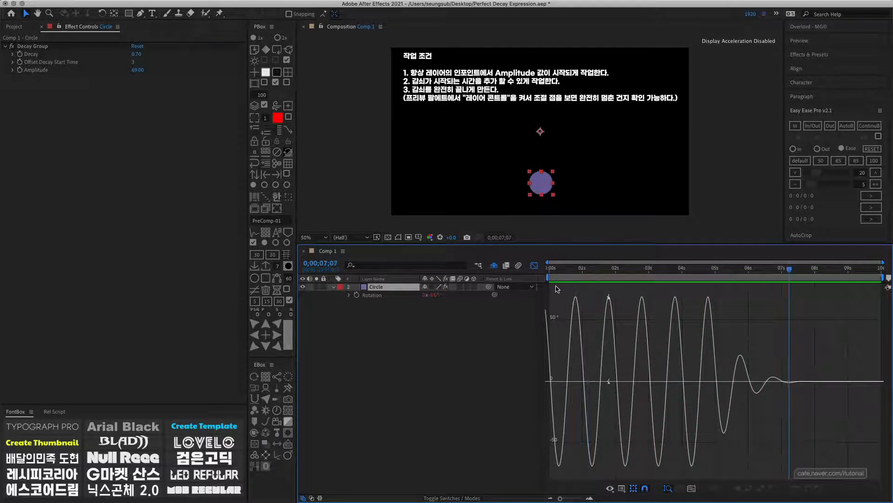
Shift the Circle layer 15 frames earlier on the timeline.
{"action": "left_click", "coordinate": [268, 302]}
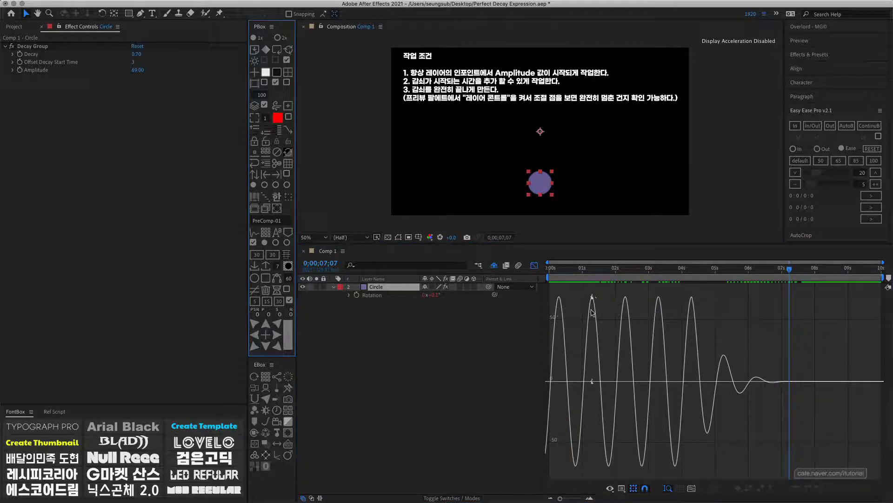
Scrub the circle's motion from the in-point at 0;00;01;08 through the swing to the decay at 0;00;04;25.
{"action": "left_click", "coordinate": [590, 269]}
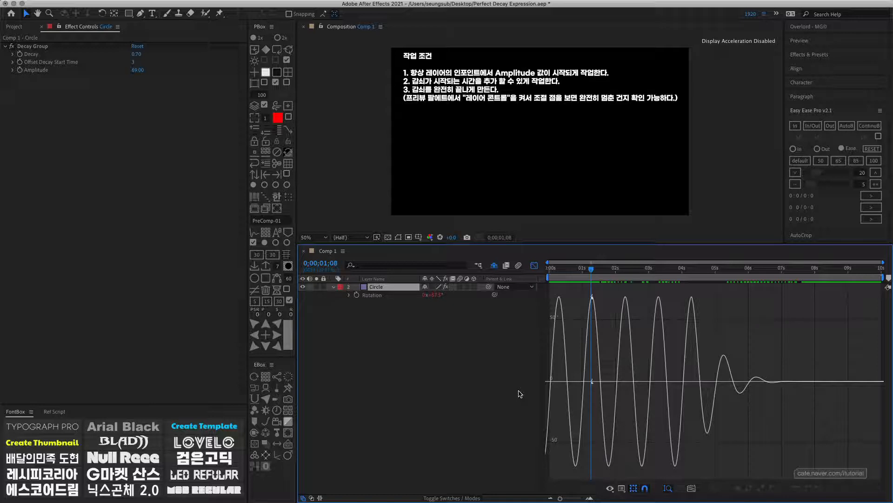
{"action": "left_click_drag", "start_coordinate": [642, 269], "coordinate": [661, 270]}
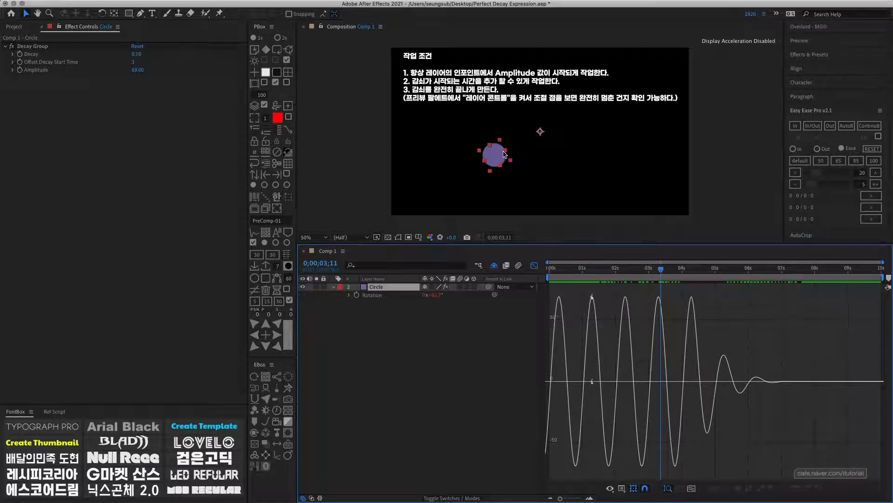
{"action": "left_click_drag", "start_coordinate": [662, 272], "coordinate": [710, 273]}
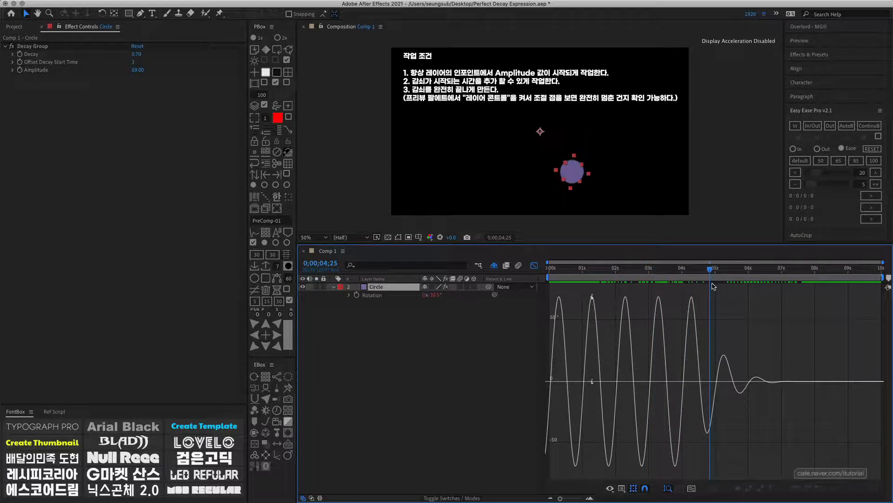
Open the preview options and play the animation from 0;00;04;04 with the Circle layer selected to watch its layer controls.
{"action": "left_click", "coordinate": [800, 42]}
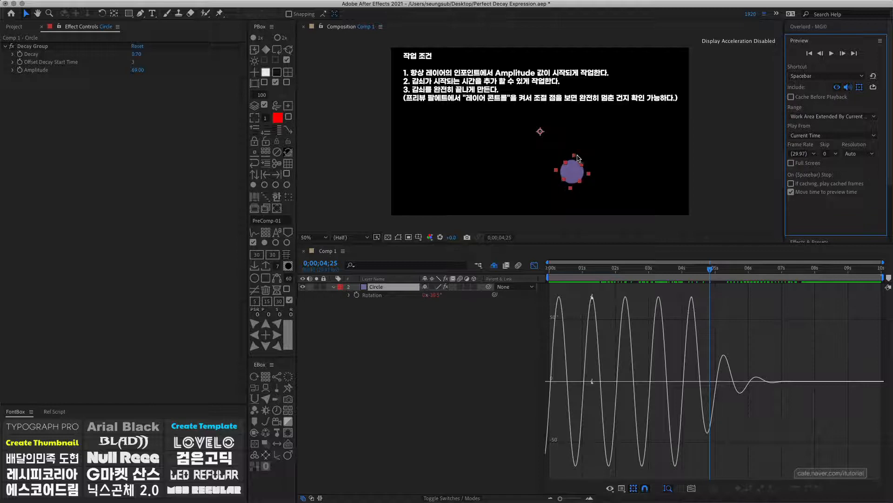
{"action": "left_click", "coordinate": [374, 325]}
{"action": "left_click", "coordinate": [378, 287]}
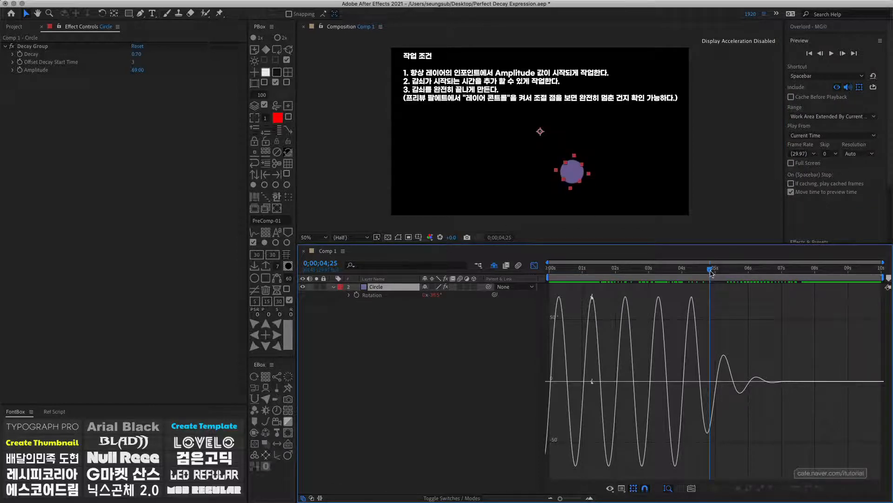
{"action": "left_click_drag", "start_coordinate": [711, 274], "coordinate": [687, 276]}
{"action": "key", "text": "space"}
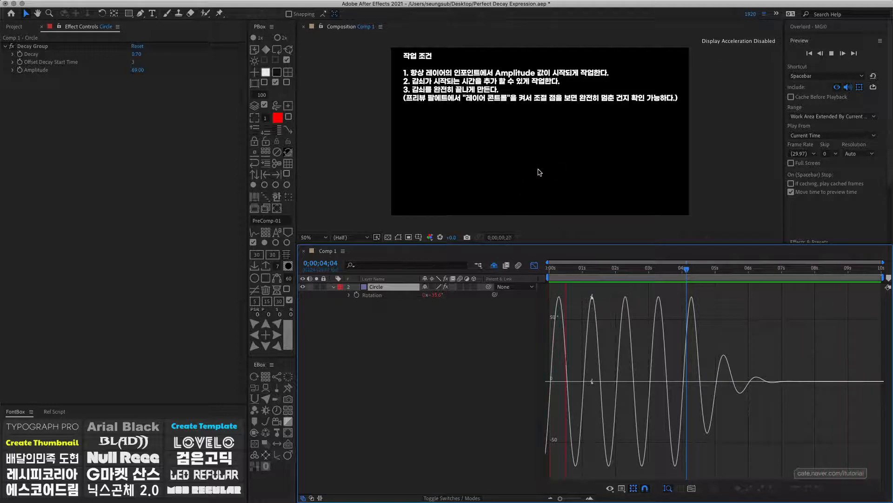
{"action": "key", "text": "space"}
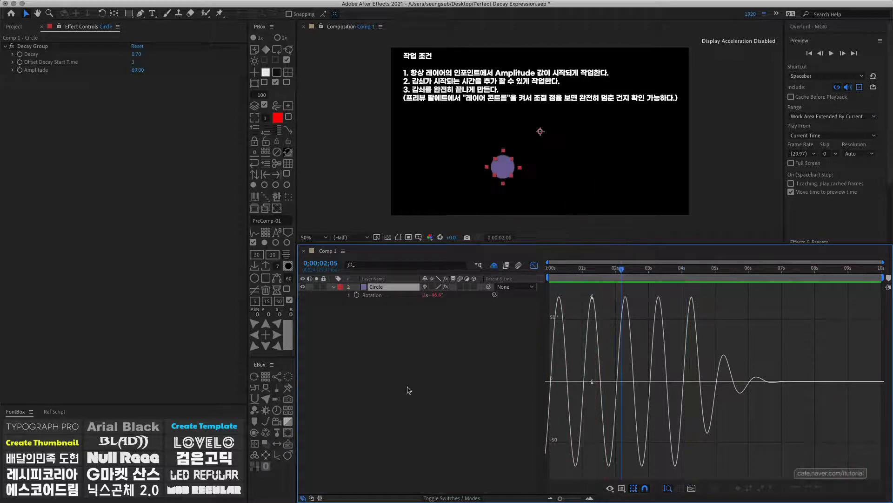
Inspect the Circle layer's controls at 0;00;07;04 with the layer deselected and reselected, and check them at 0;00;08;17.
{"action": "left_click_drag", "start_coordinate": [730, 275], "coordinate": [786, 275]}
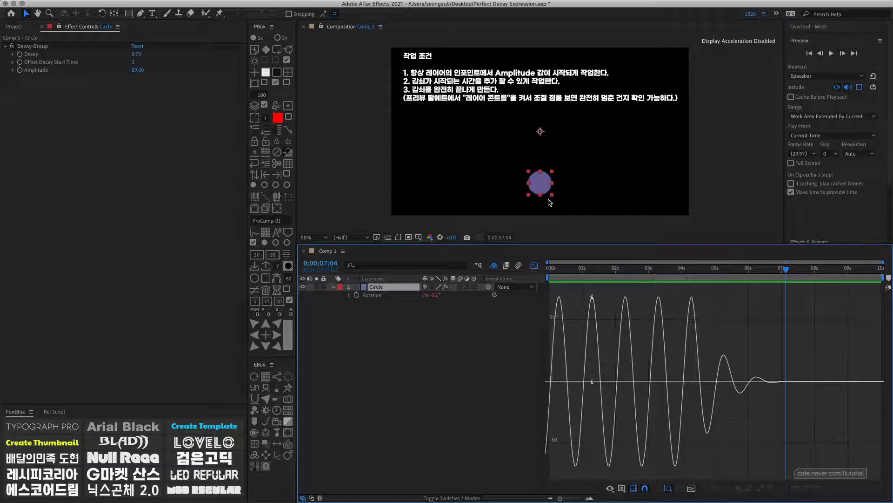
{"action": "left_click", "coordinate": [386, 310]}
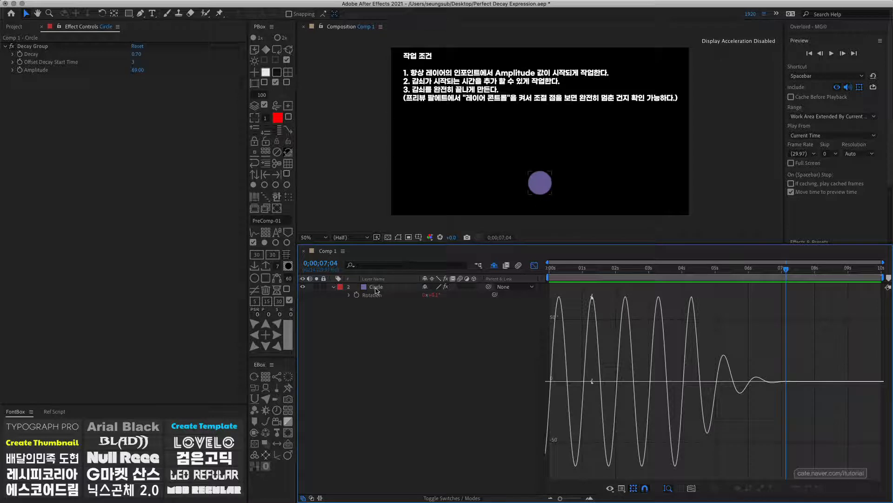
{"action": "left_click", "coordinate": [408, 286]}
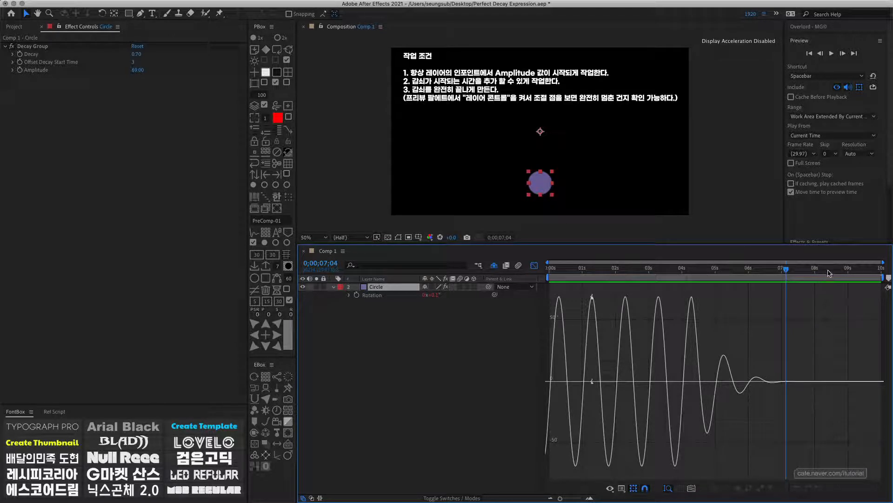
{"action": "left_click_drag", "start_coordinate": [828, 271], "coordinate": [834, 269]}
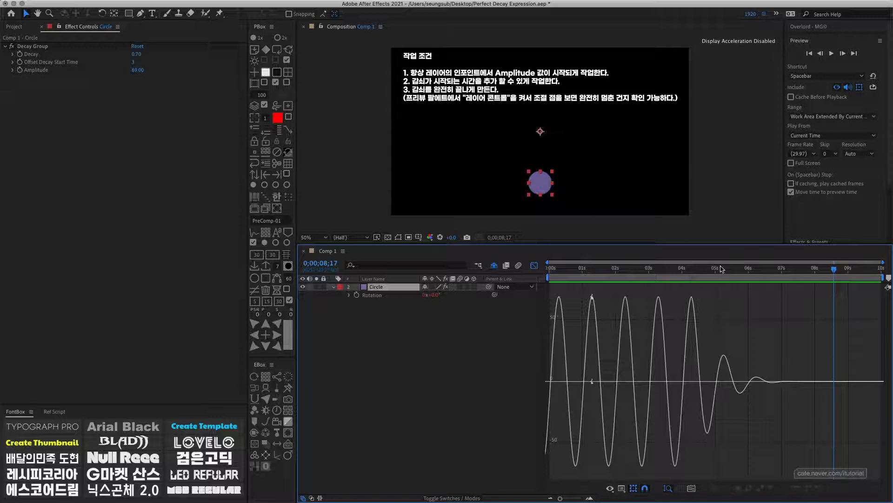
Compare the Circle's layer controls during the swing at 0;00;04;08 with those after the decay at 0;00;07;25.
{"action": "left_click_drag", "start_coordinate": [722, 268], "coordinate": [690, 268]}
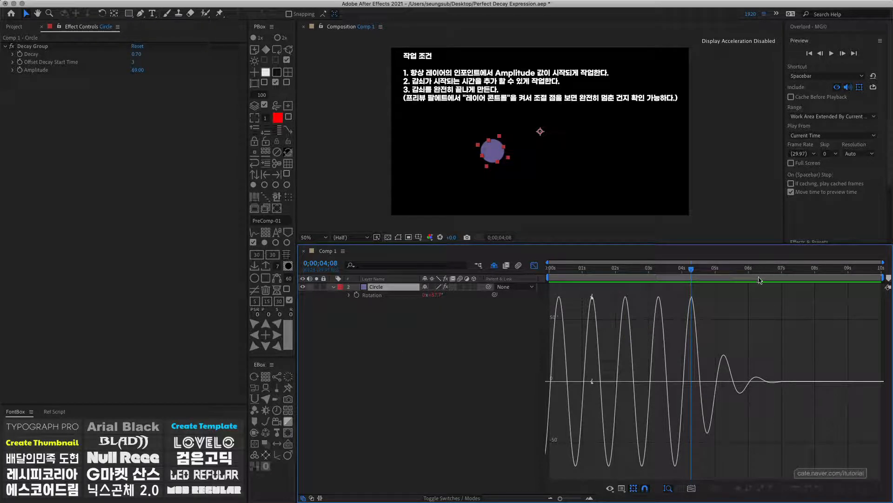
{"action": "left_click", "coordinate": [799, 270]}
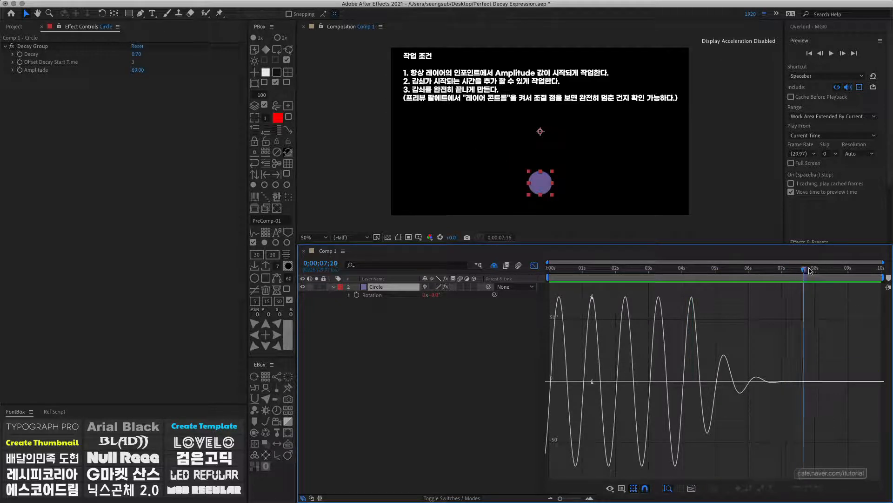
{"action": "left_click", "coordinate": [810, 269]}
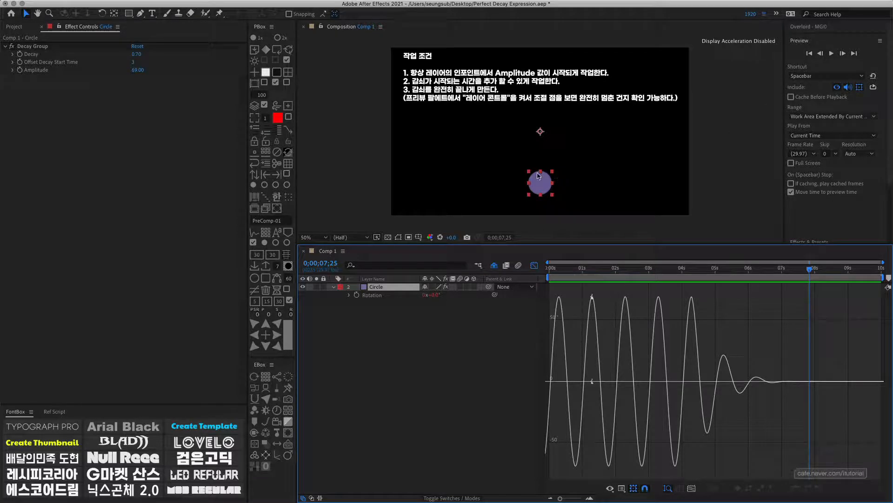
{"action": "left_click", "coordinate": [733, 270]}
{"action": "left_click", "coordinate": [622, 269]}
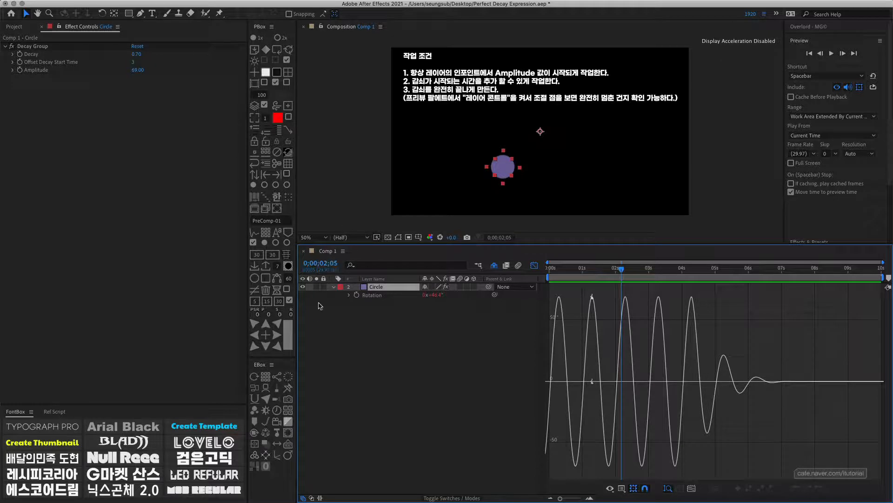
Shift the Circle layer 30 frames earlier on the timeline and check the circle at 0;00;07;05.
{"action": "left_click", "coordinate": [270, 301]}
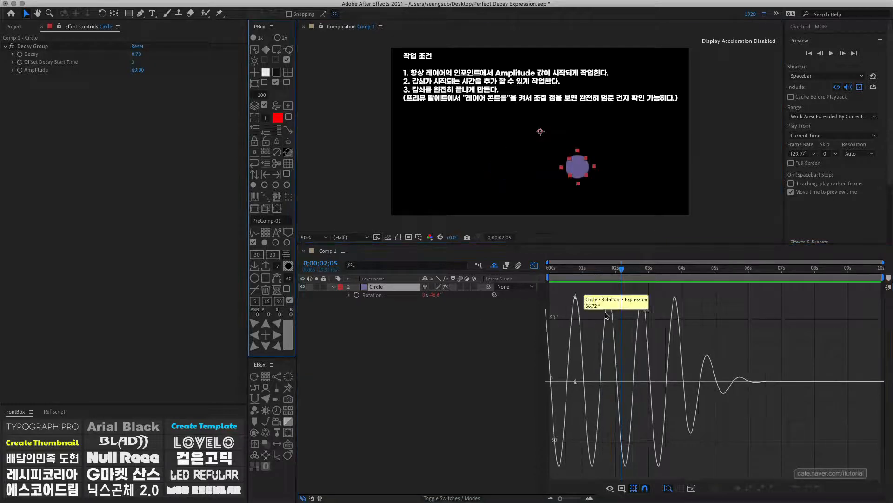
{"action": "left_click", "coordinate": [267, 301]}
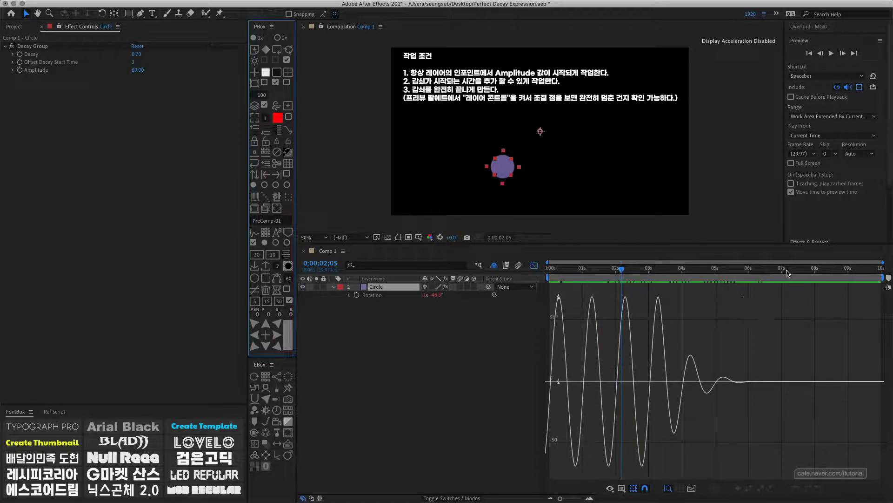
{"action": "left_click", "coordinate": [786, 270]}
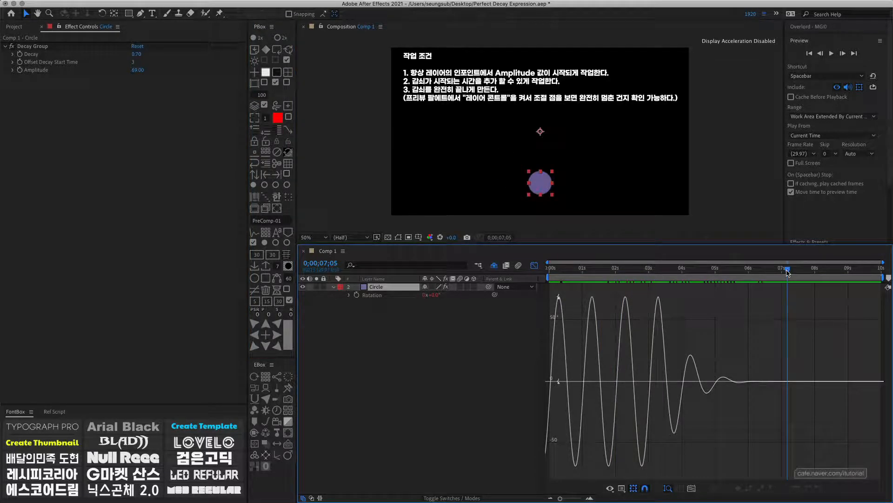
{"action": "left_click_drag", "start_coordinate": [787, 270], "coordinate": [788, 270]}
Play the shifted animation from 0;00;01;18 through the end of the decay and return to 0;00;00;00.
{"action": "left_click_drag", "start_coordinate": [788, 269], "coordinate": [601, 269]}
{"action": "key", "text": "space"}
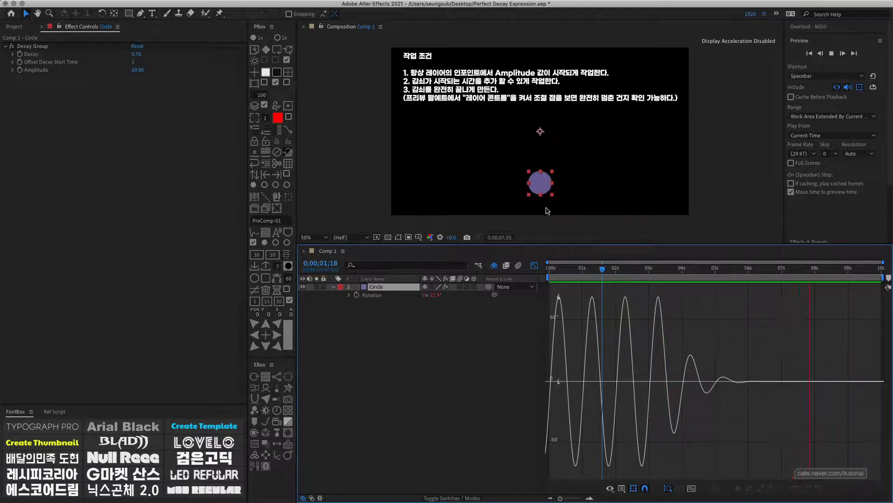
{"action": "key", "text": "space"}
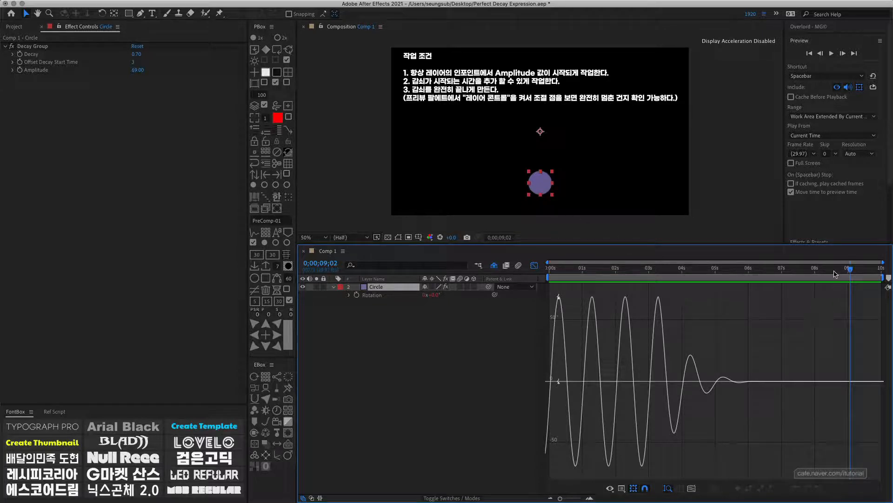
{"action": "left_click_drag", "start_coordinate": [834, 274], "coordinate": [500, 289]}
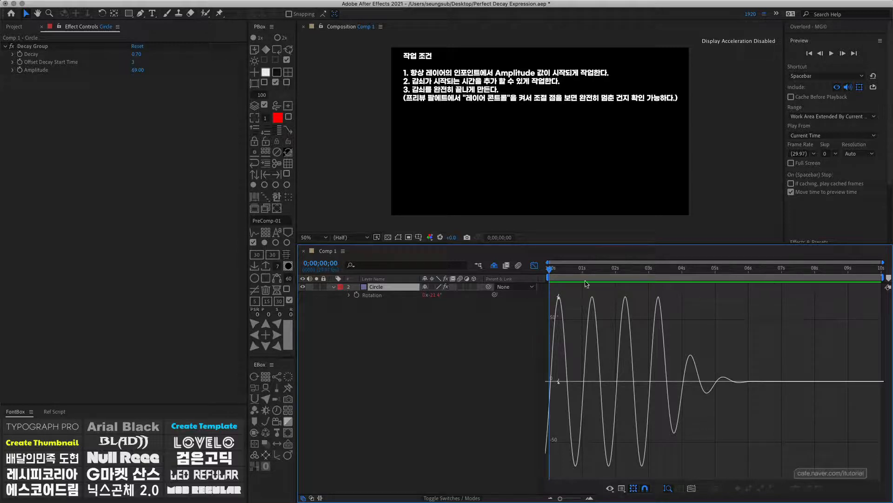
Hide the graph editor and split the Circle layer at 0;00;07;09.
{"action": "left_click", "coordinate": [535, 265]}
{"action": "left_click_drag", "start_coordinate": [746, 274], "coordinate": [792, 275]}
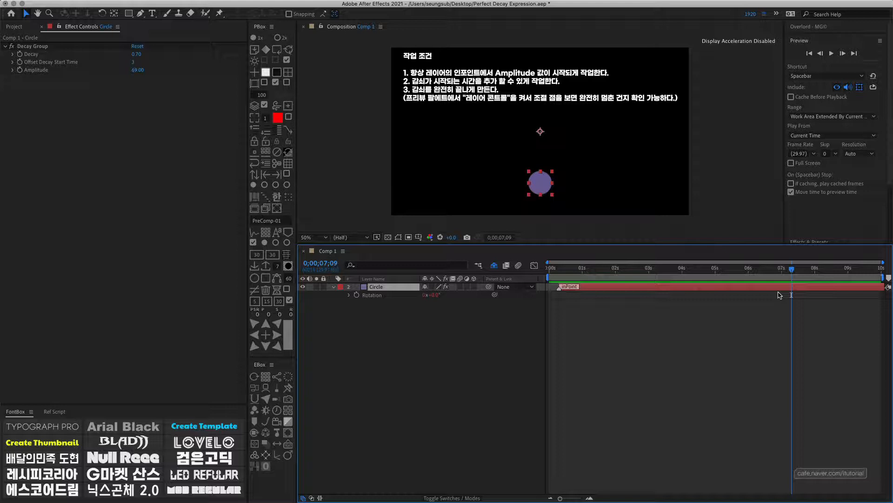
{"action": "key", "text": "super+shift+d"}
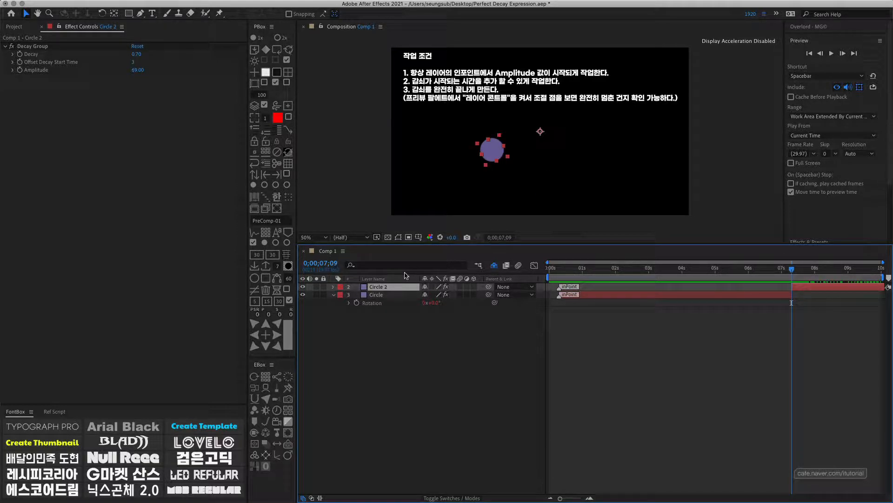
Examine the split-off Circle 2 layer's motion at 0;00;07;24 and play the animation across the cut.
{"action": "left_click_drag", "start_coordinate": [798, 269], "coordinate": [809, 289]}
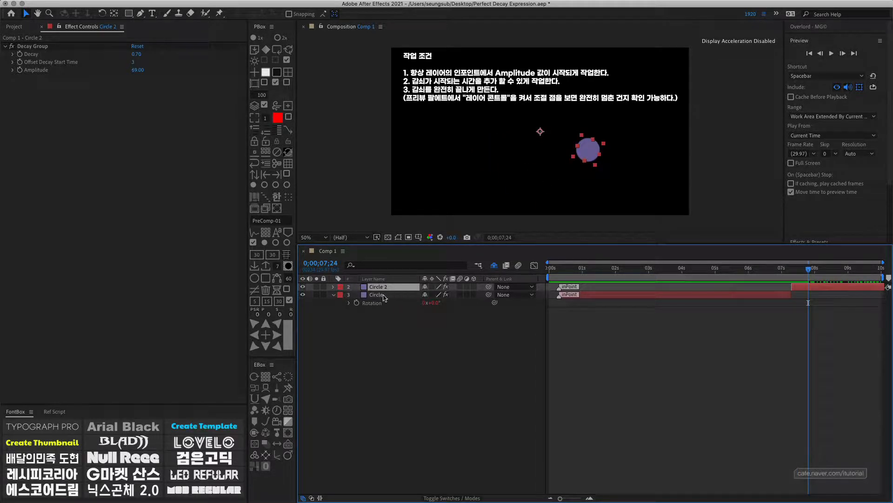
{"action": "left_click", "coordinate": [258, 313]}
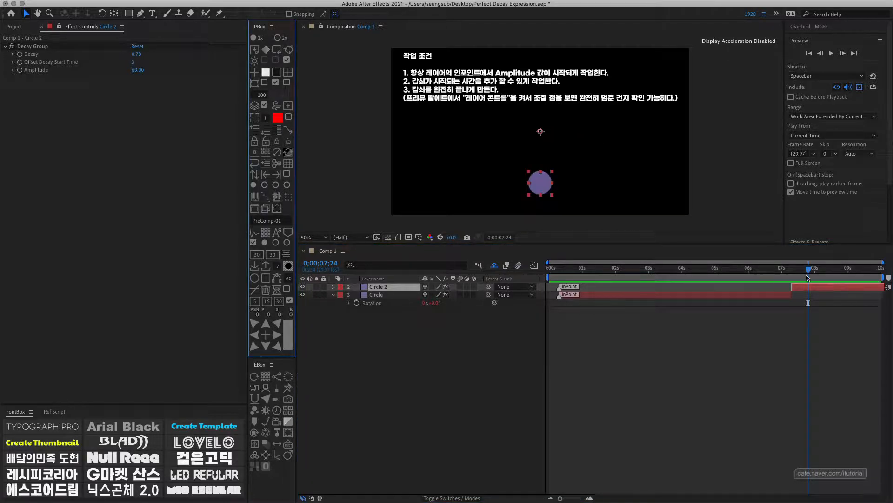
{"action": "left_click_drag", "start_coordinate": [801, 269], "coordinate": [725, 278]}
{"action": "key", "text": "space"}
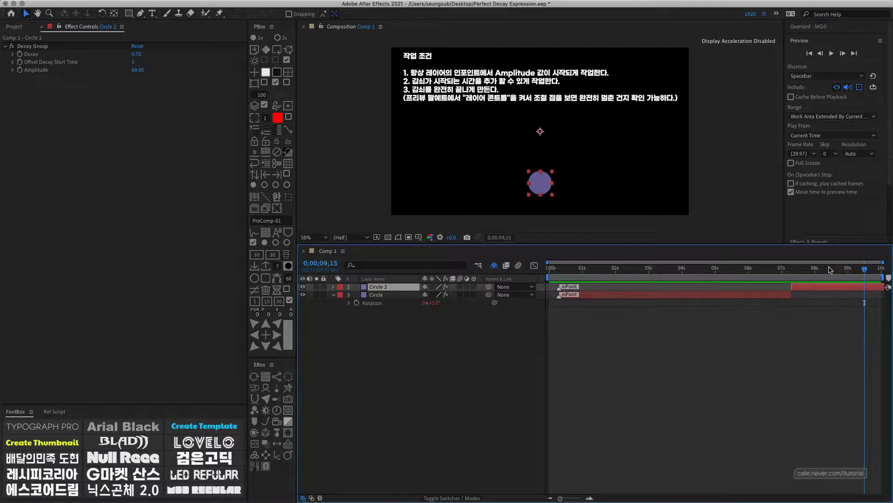
{"action": "key", "text": "space"}
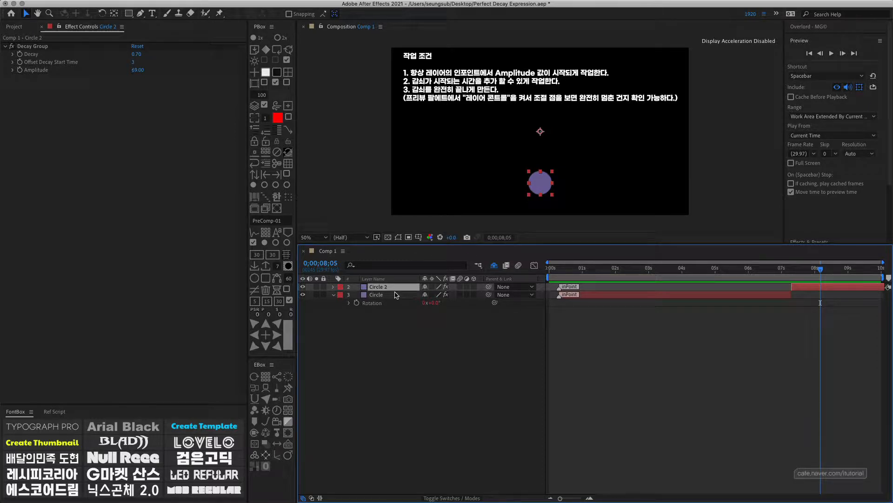
Delete the Circle 2 layer, then select the Circle layer and view it at 0;00;05;02.
{"action": "key", "text": "Delete"}
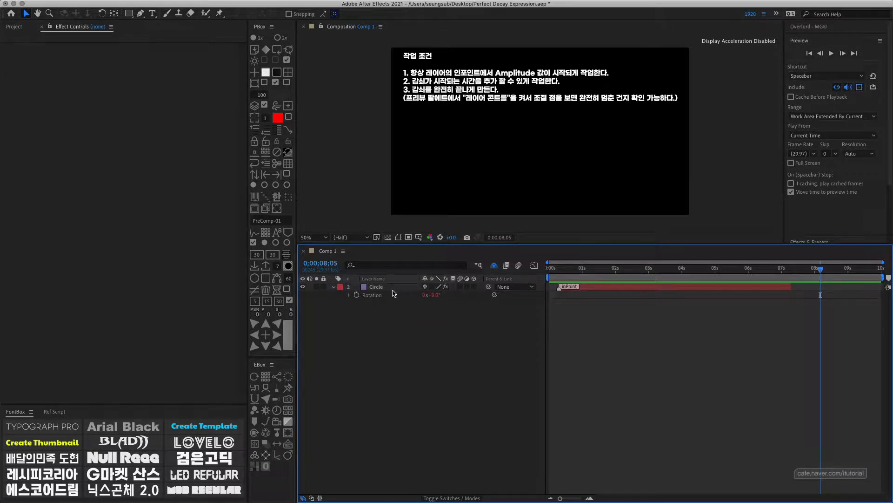
{"action": "left_click", "coordinate": [381, 288]}
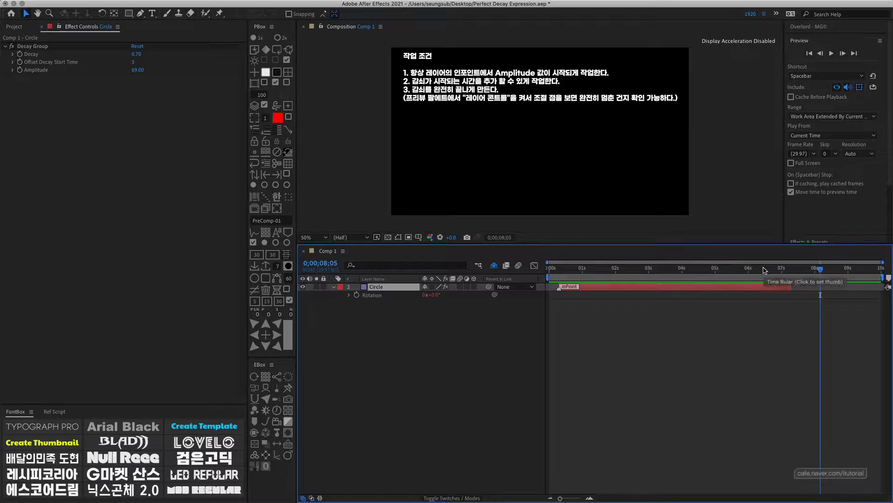
{"action": "left_click_drag", "start_coordinate": [764, 270], "coordinate": [717, 270]}
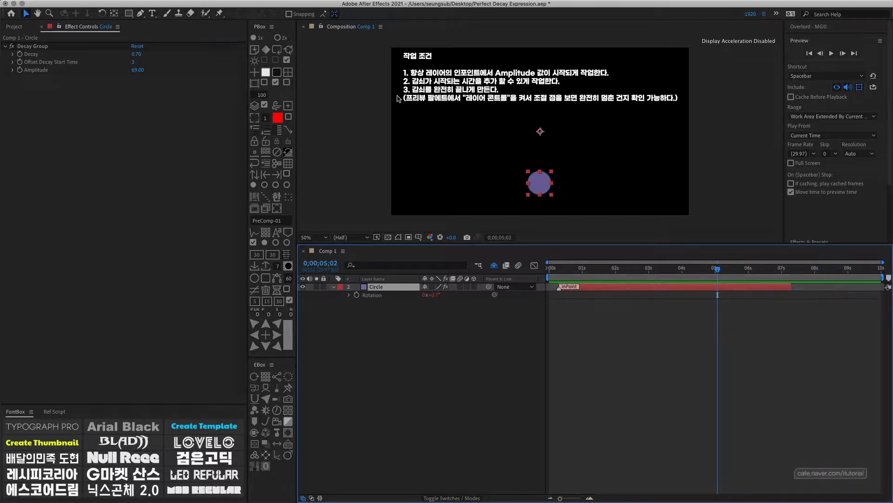